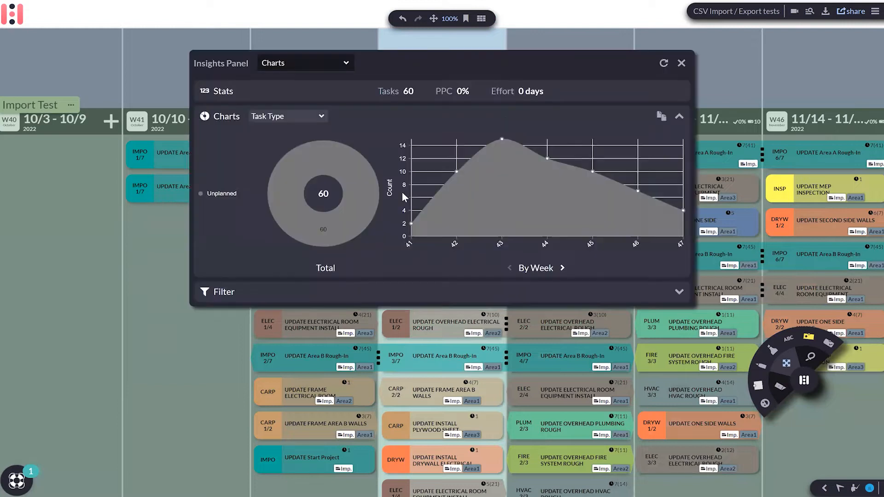
Step: Close the insights view and turn on showing the swimlane label on elements in the plan's label interactivity settings
left_click(687, 64)
left_click(478, 88)
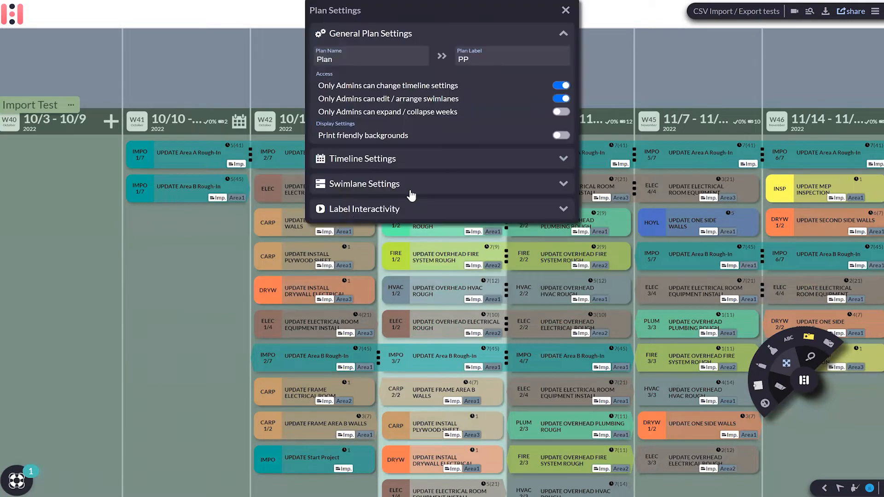
left_click(359, 212)
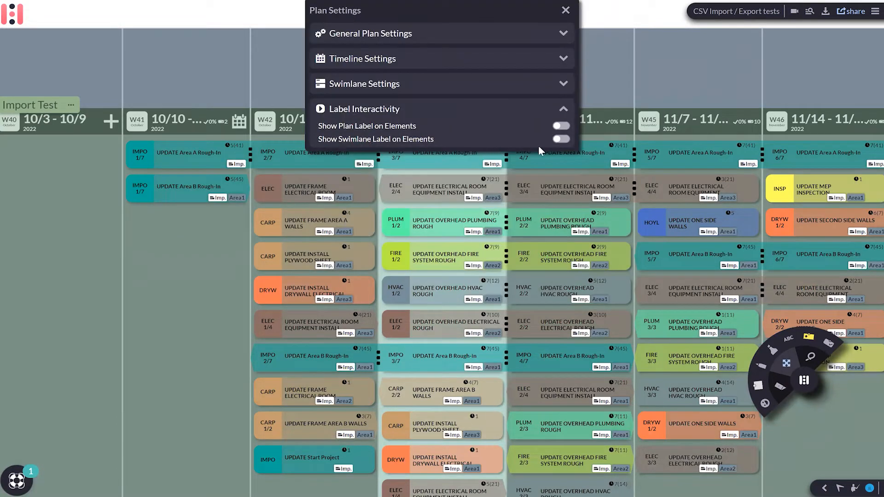
left_click(561, 139)
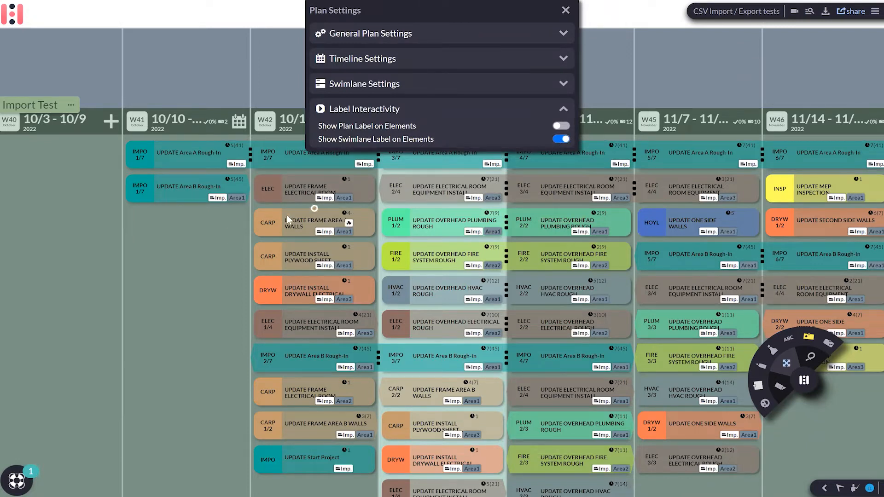
left_click(566, 11)
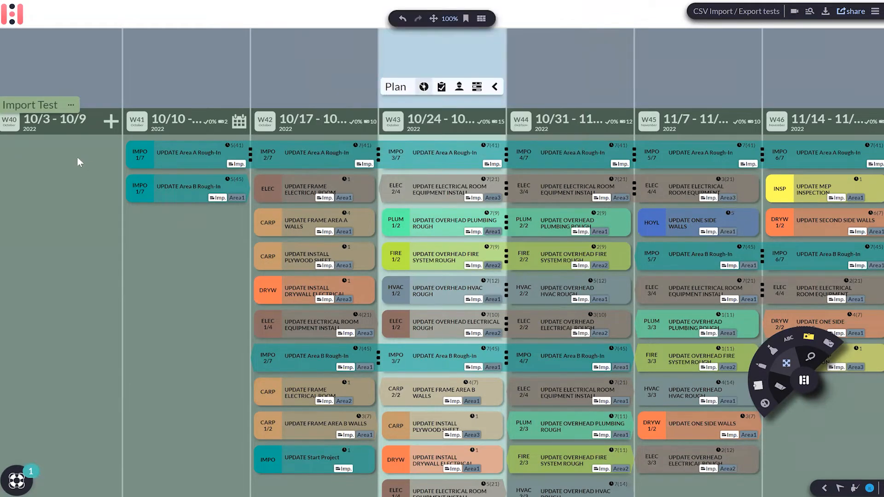
Step: In the Import Test swimlane's settings, enter the label "test" and replace it with a copy of the swimlane name
left_click(71, 107)
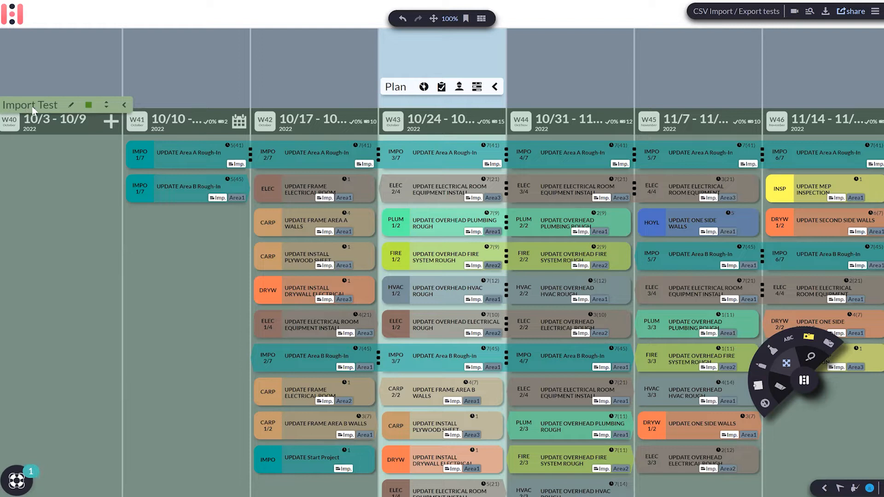
left_click(71, 108)
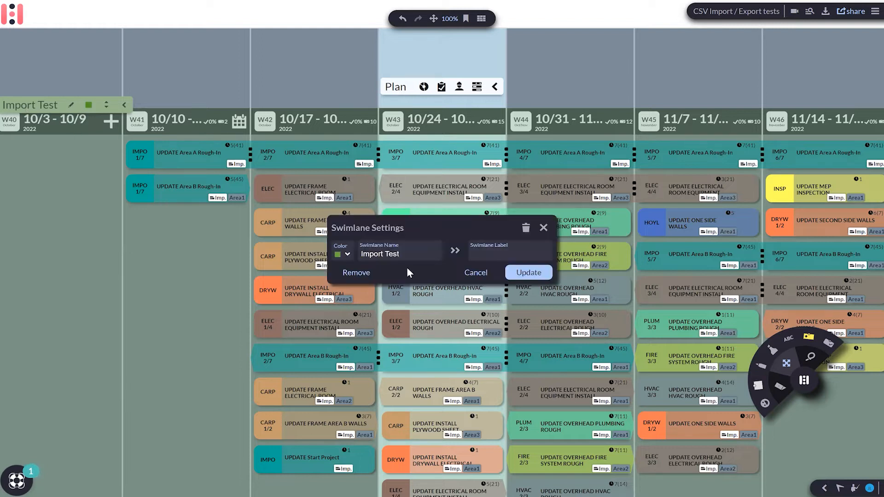
left_click(499, 254)
type("test")
left_click(454, 252)
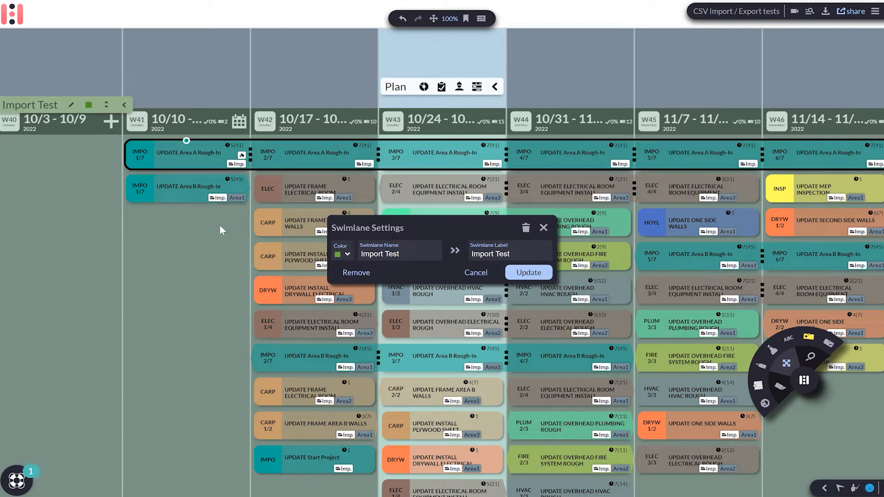
Step: Rename the swimlane as Area1, copy that name into its label, and apply the update
left_click_drag(410, 258, 343, 255)
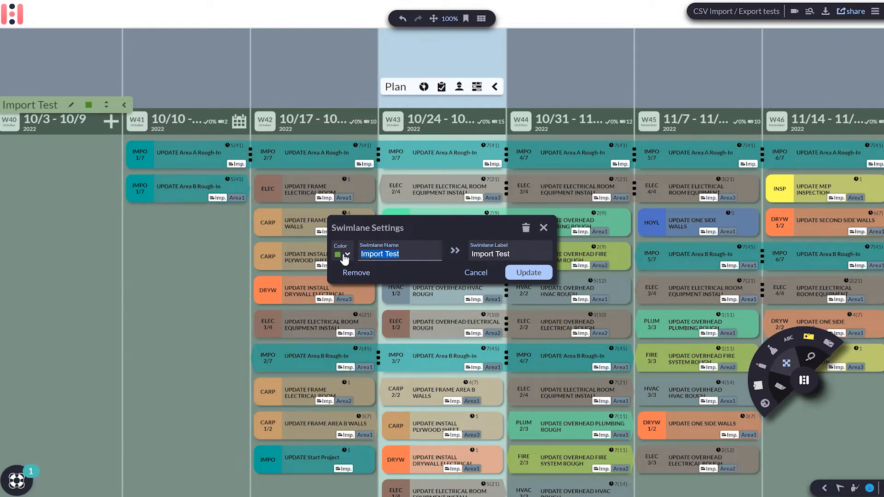
type("Area1")
left_click(455, 252)
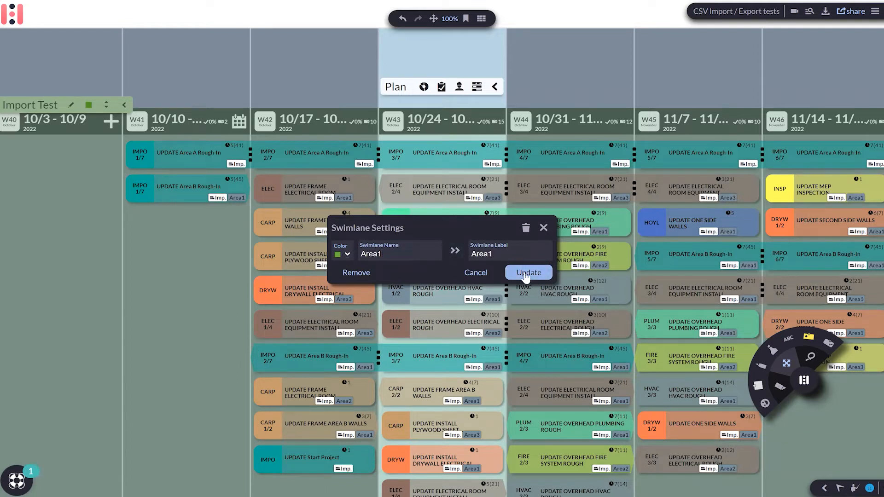
left_click(525, 273)
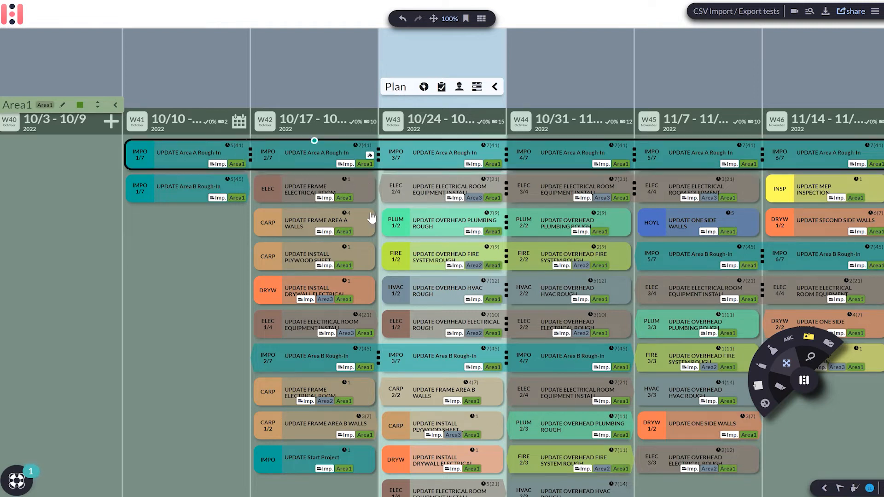
Step: Add a grey sticky note reading "request for info" to the whiteboard area above the plan, beside the blue notes
left_click_drag(220, 293, 214, 259)
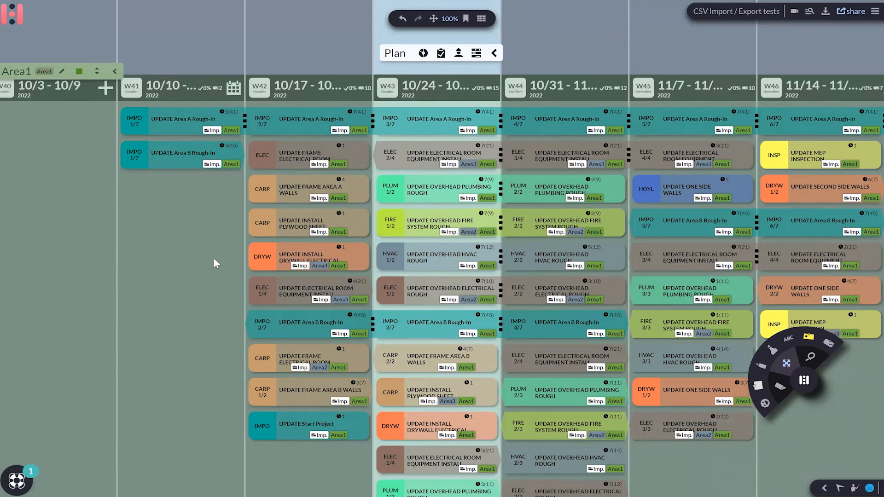
left_click_drag(300, 137, 332, 310)
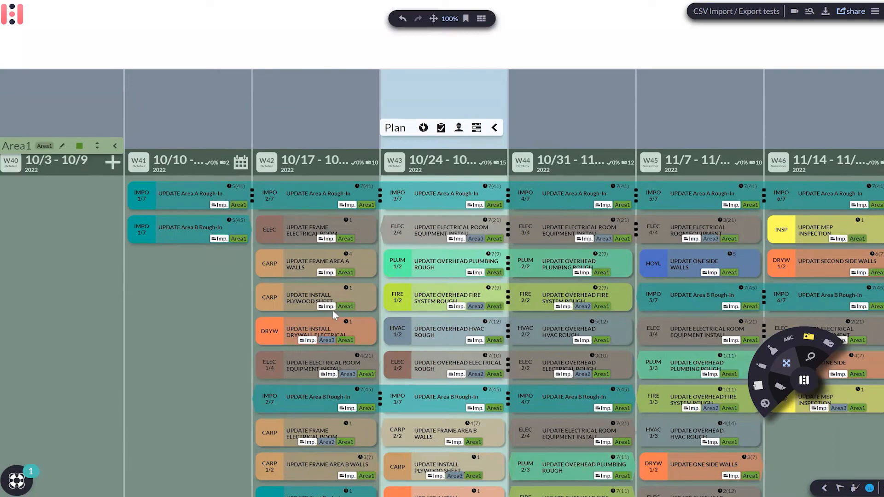
left_click_drag(392, 137, 429, 347)
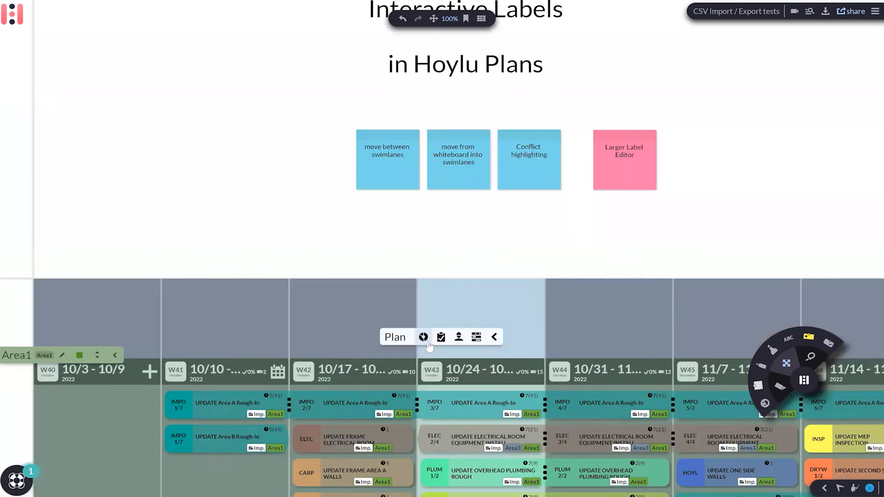
left_click_drag(759, 386, 202, 149)
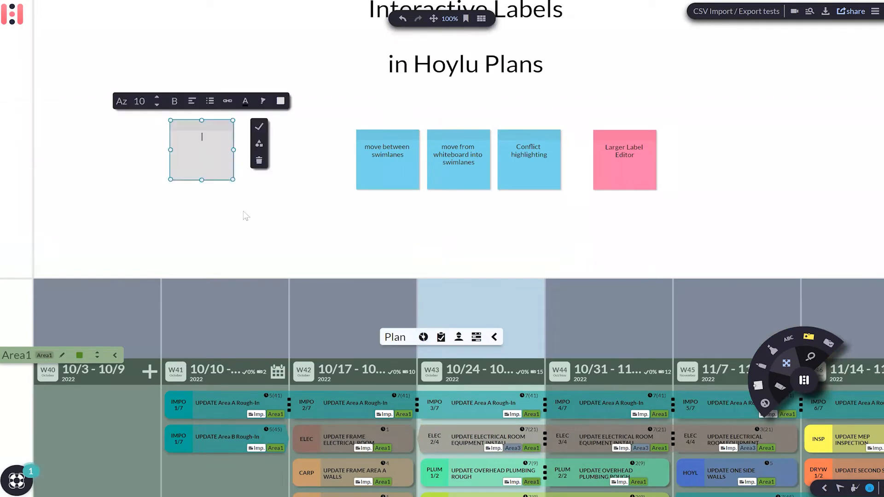
left_click(210, 147)
type("request for info")
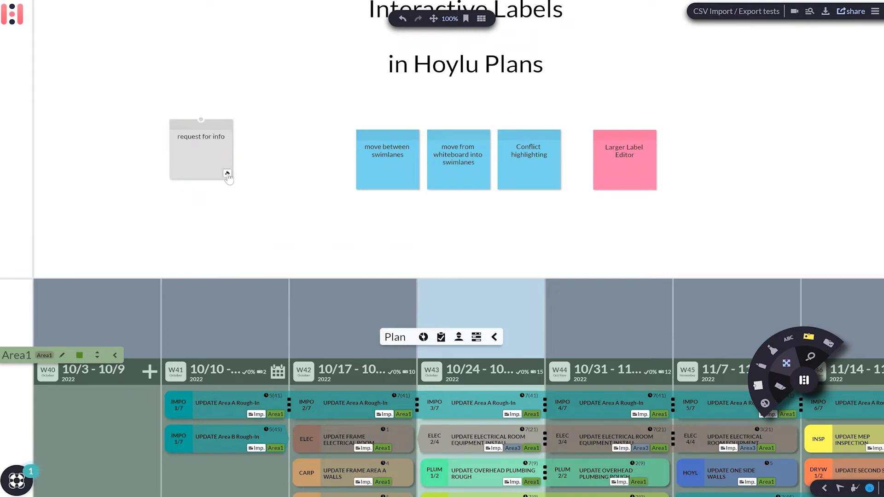
Step: Tag the "request for info" note with the Area1 label and use that label to place it in the matching swimlane
left_click(227, 174)
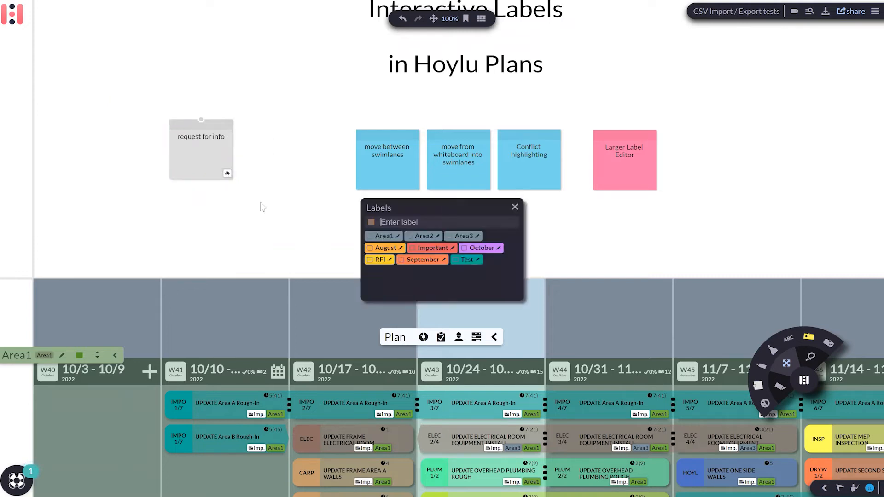
left_click(366, 236)
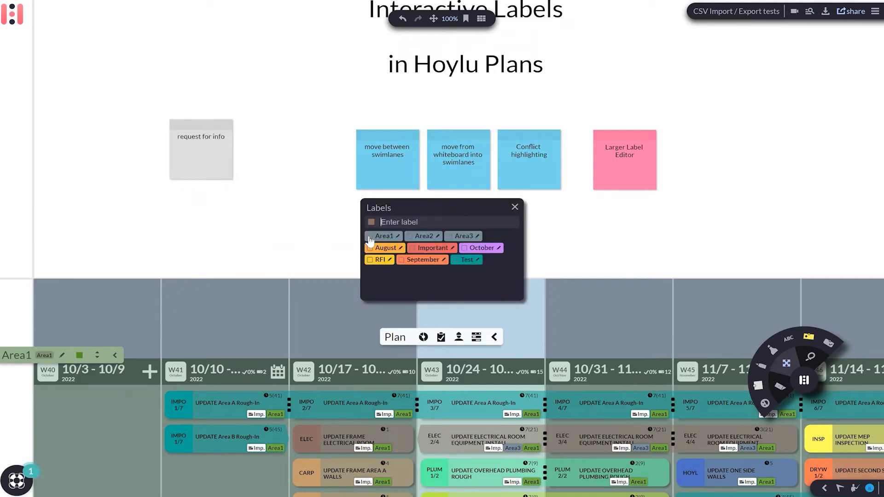
left_click(514, 206)
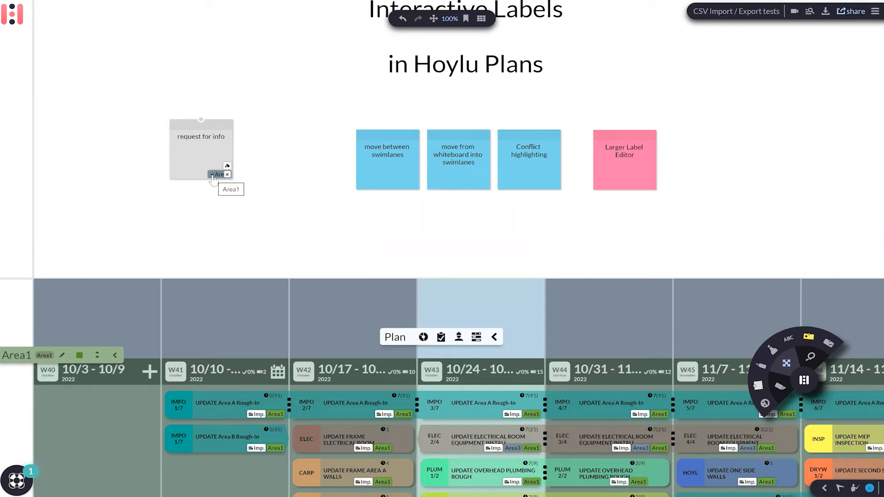
left_click(213, 176)
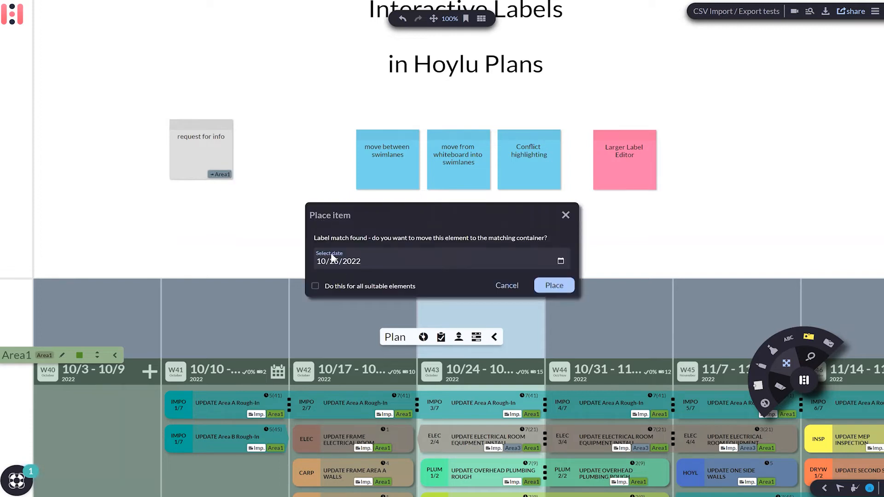
left_click(549, 288)
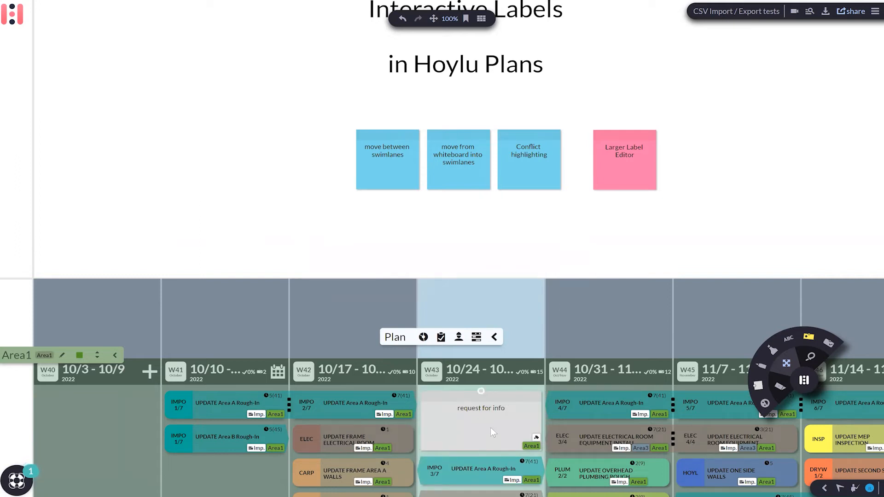
Step: Move the ELEC task UPDATE FRAME ELECTRICAL ROOM from week 42 onto the whiteboard and place it back in the plan through its Area1 label
left_click_drag(595, 247, 574, 111)
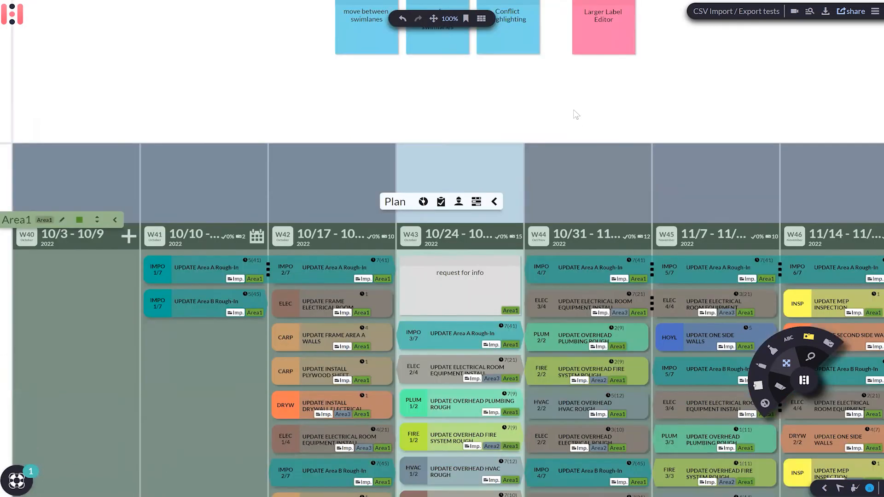
left_click_drag(247, 313, 243, 293)
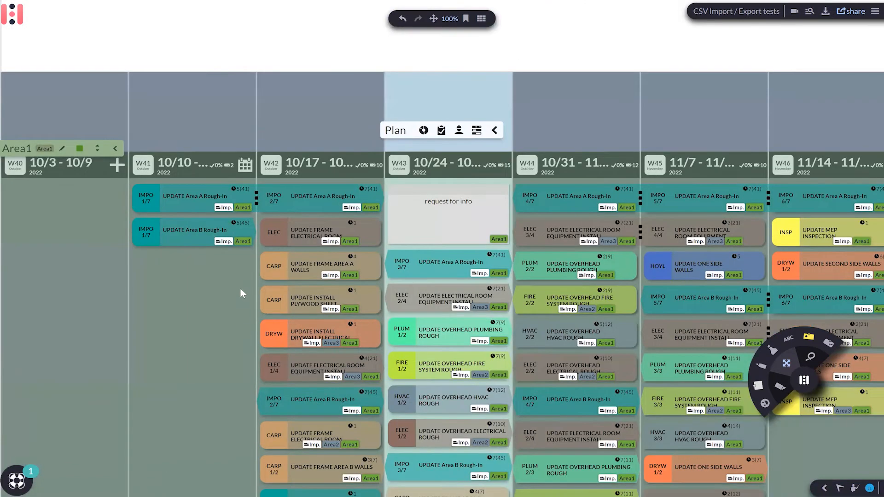
left_click_drag(244, 250, 247, 127)
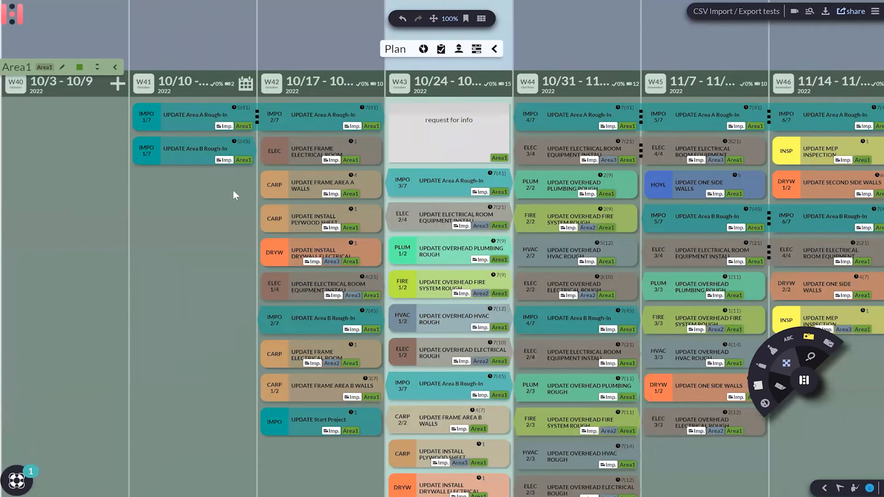
left_click_drag(233, 190, 247, 338)
left_click_drag(282, 300, 227, 92)
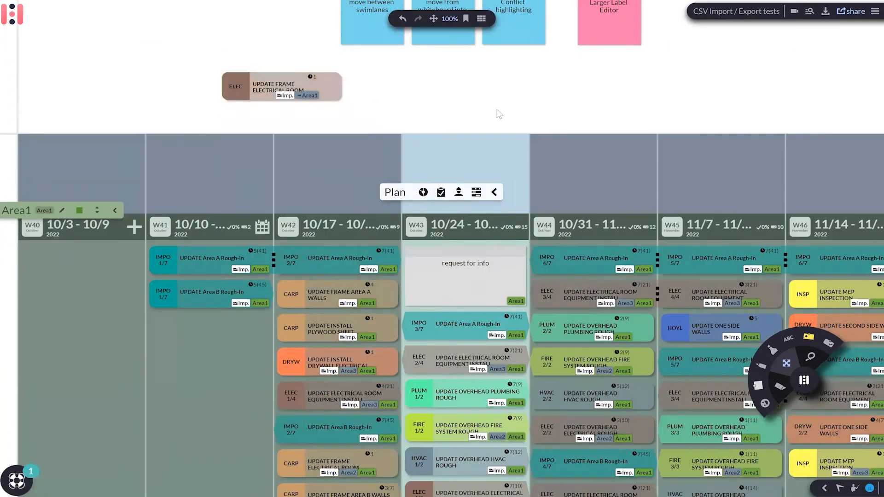
left_click(304, 97)
left_click(548, 283)
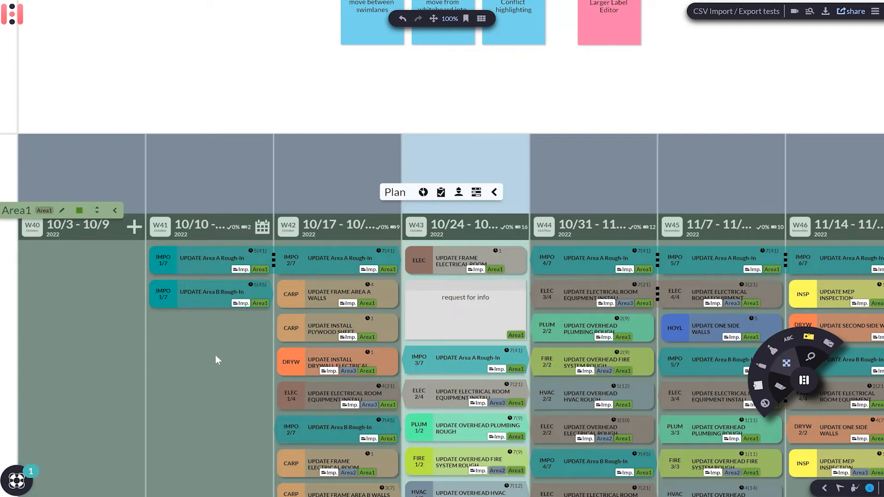
Step: Give the Area2 swimlane a label copied from its name and apply the update
scroll(226, 259, "down", 2)
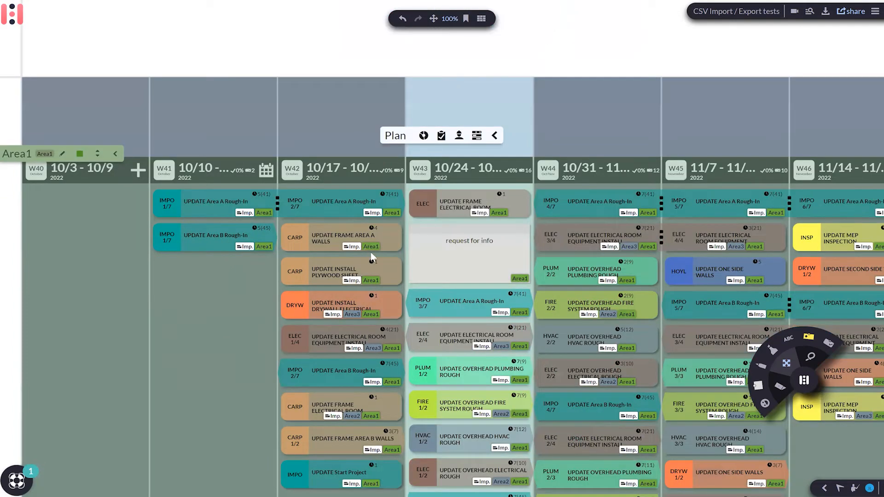
scroll(384, 276, "down", 2)
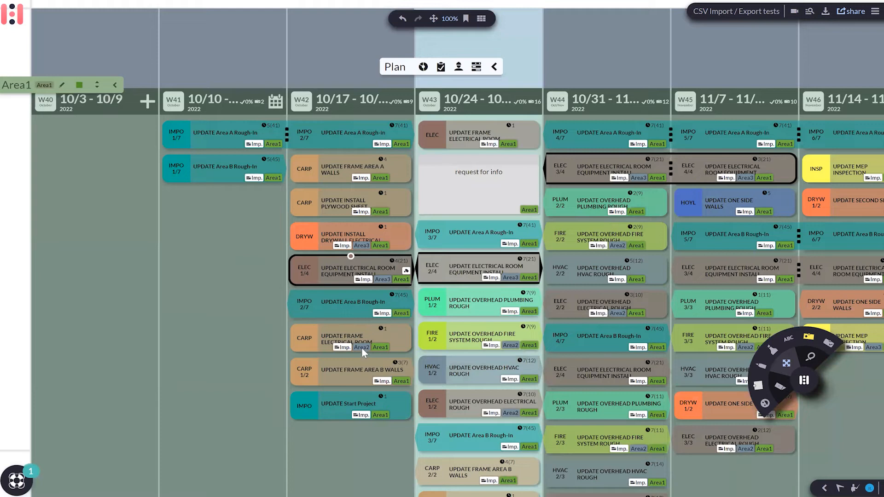
scroll(235, 338, "down", 2)
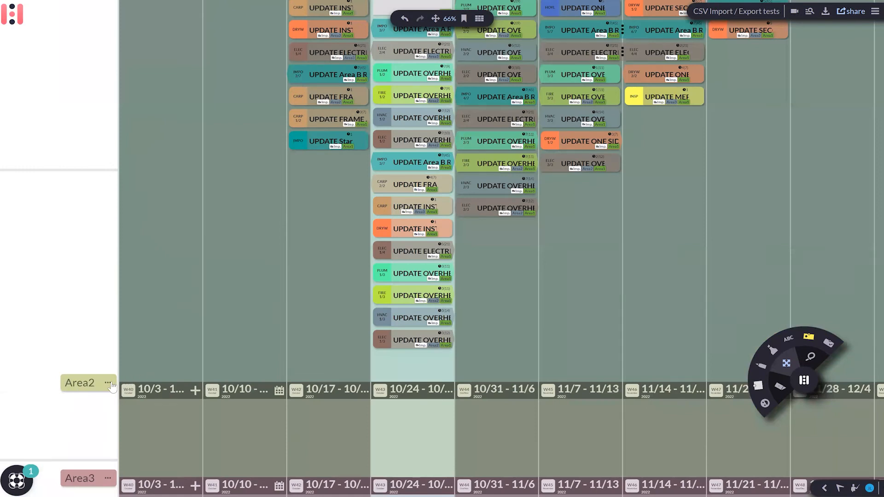
left_click(107, 382)
left_click(55, 383)
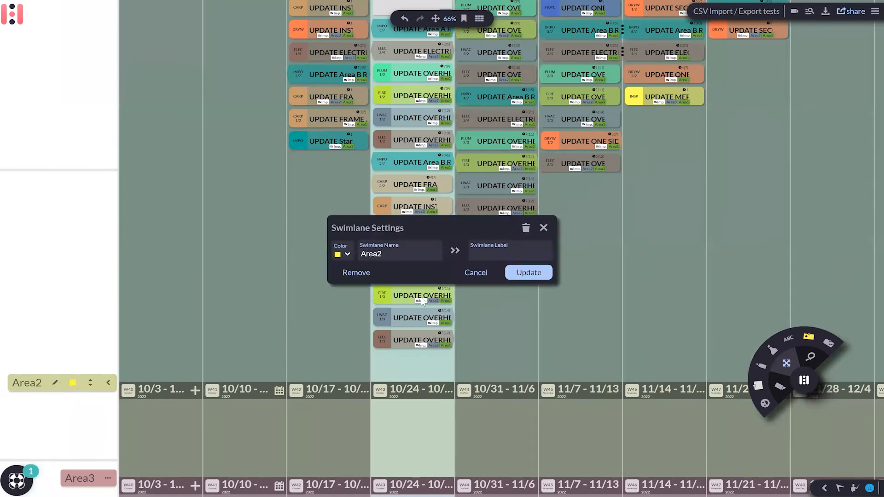
left_click(455, 251)
left_click(543, 274)
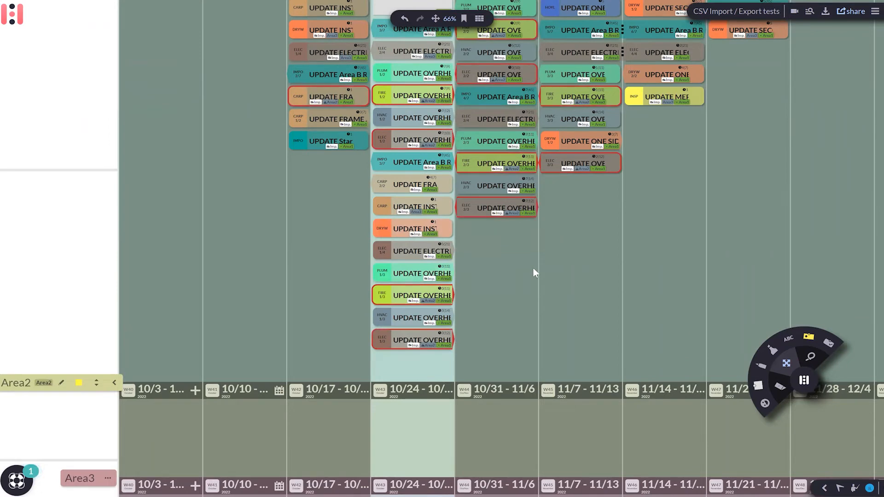
Step: Resolve the label conflict on week 42's CARP frame task by treating label Area2 as correct and placing it in Area2 on 10/21/2022
scroll(536, 265, "up", 1)
left_click_drag(558, 247, 544, 313)
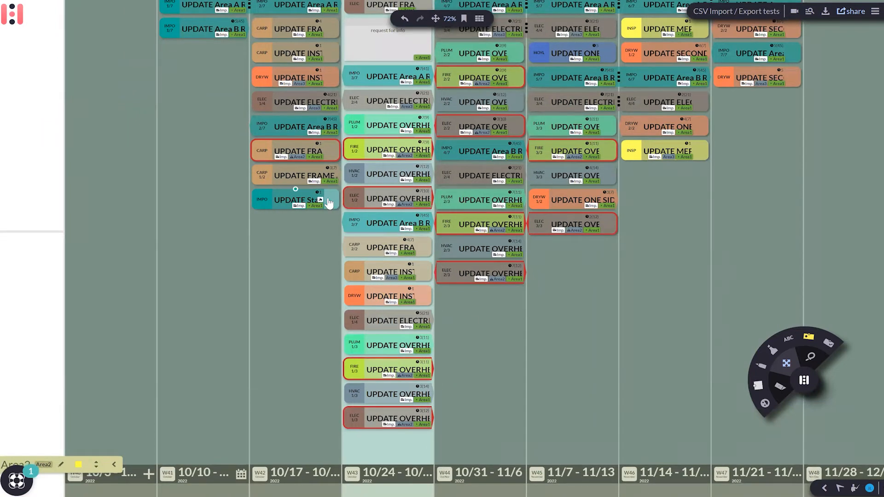
left_click(299, 157)
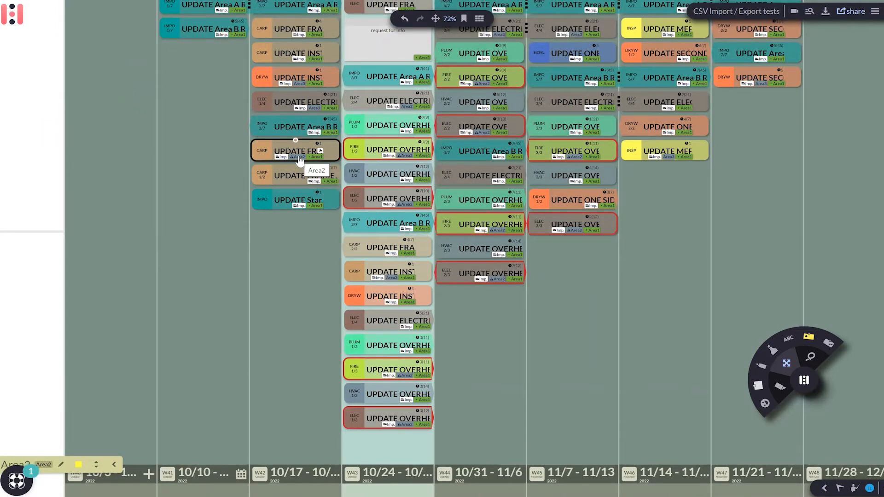
left_click(299, 159)
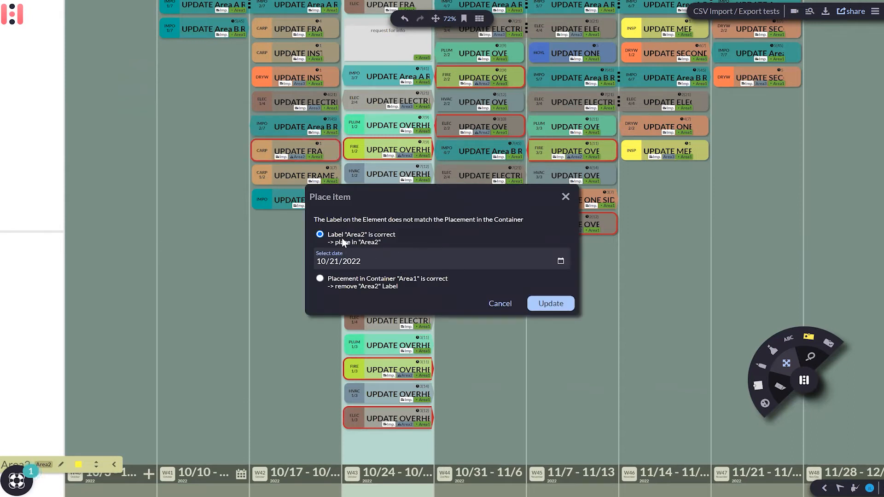
left_click(552, 304)
scroll(565, 300, "down", 1)
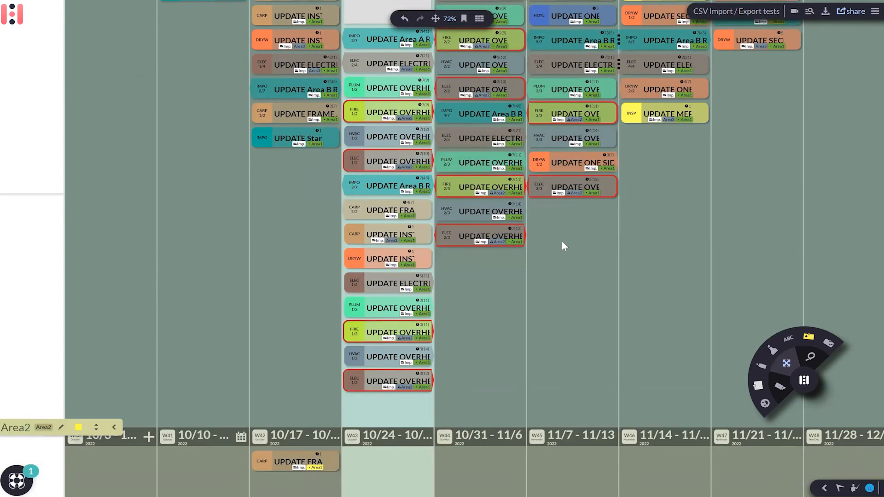
scroll(563, 243, "down", 2)
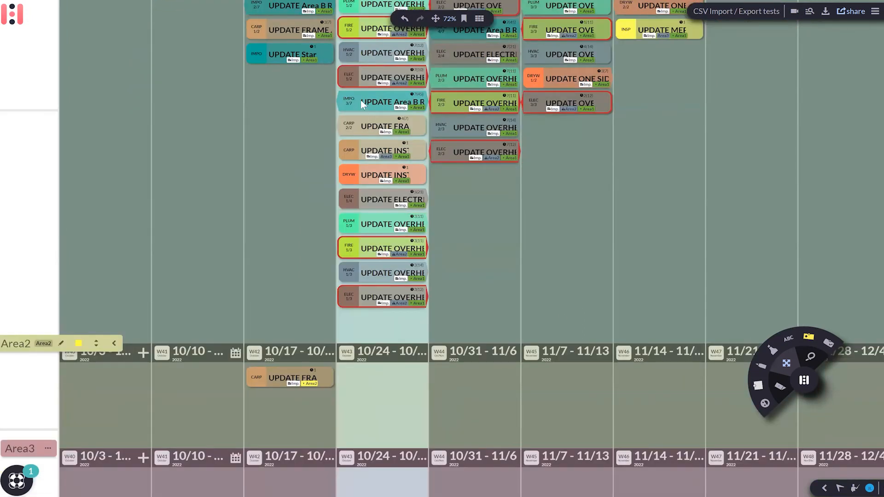
Step: Resolve the label conflicts on the red-outlined FIRE and ELEC tasks by selecting them together and placing them in Area2 through their Area2 label
scroll(368, 146, "up", 2)
left_click(370, 319, "shift")
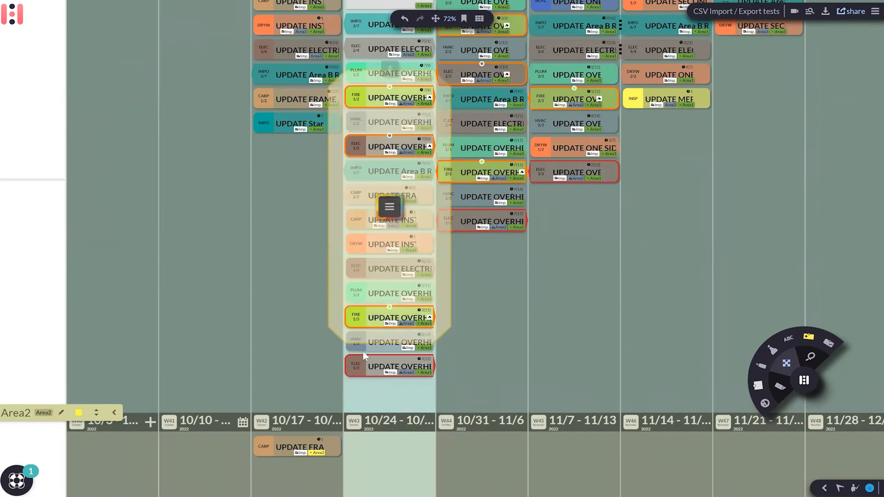
left_click(361, 364, "shift")
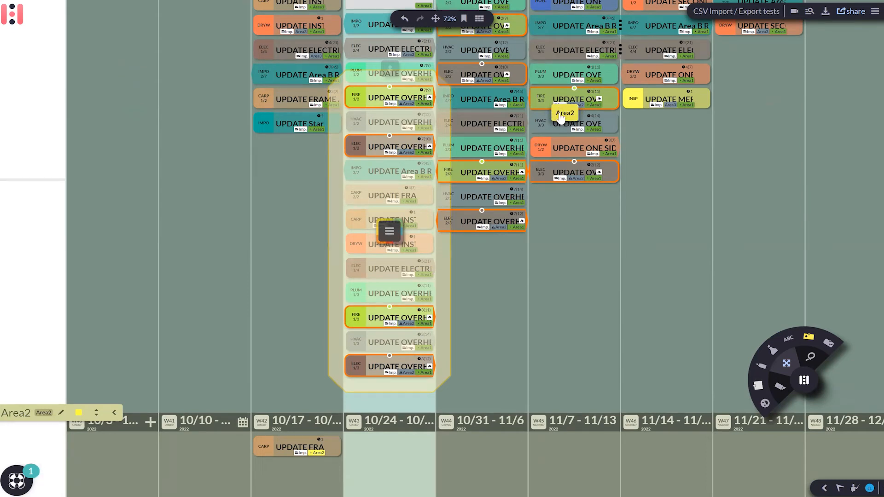
left_click(560, 116)
Step: Give the Area3 swimlane a label copied from its name and apply the update
left_click_drag(526, 248, 483, 396)
left_click_drag(366, 85, 353, 9)
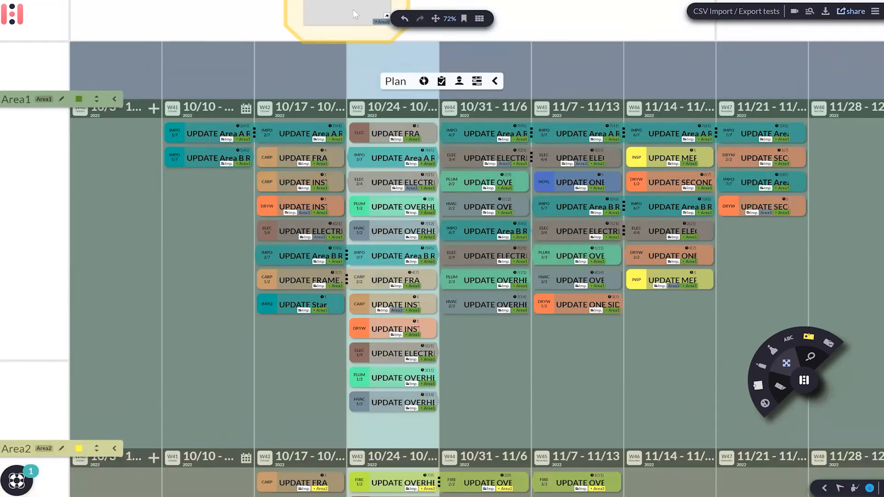
left_click_drag(484, 345, 518, 146)
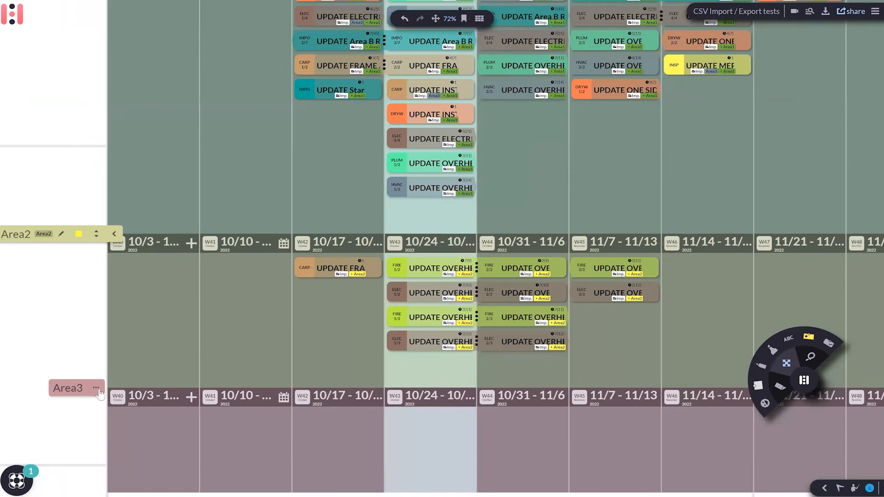
left_click(44, 389)
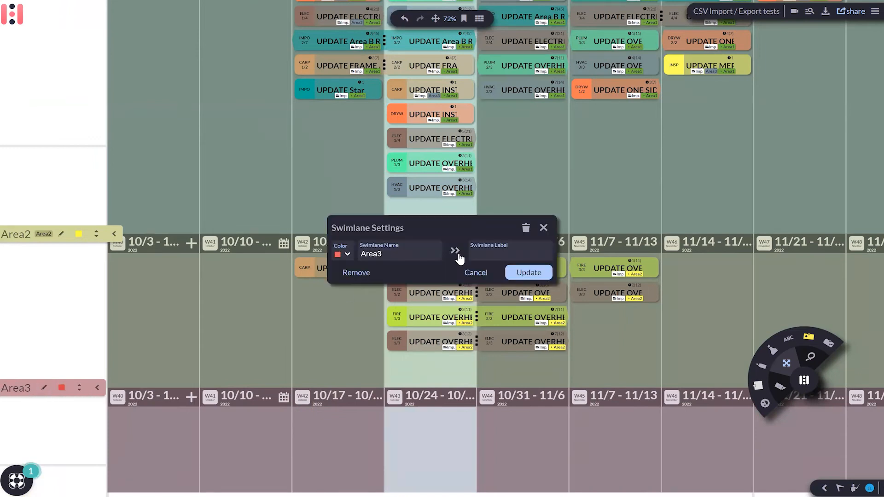
left_click(533, 273)
Step: Select all Area1 tasks in conflict with the Area3 label and place them together in the Area3 swimlane
left_click_drag(532, 250, 526, 302)
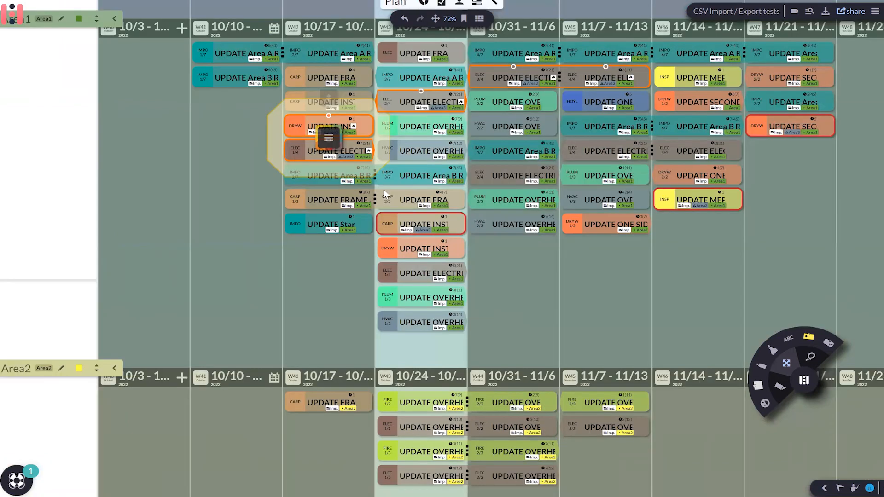
left_click(759, 130)
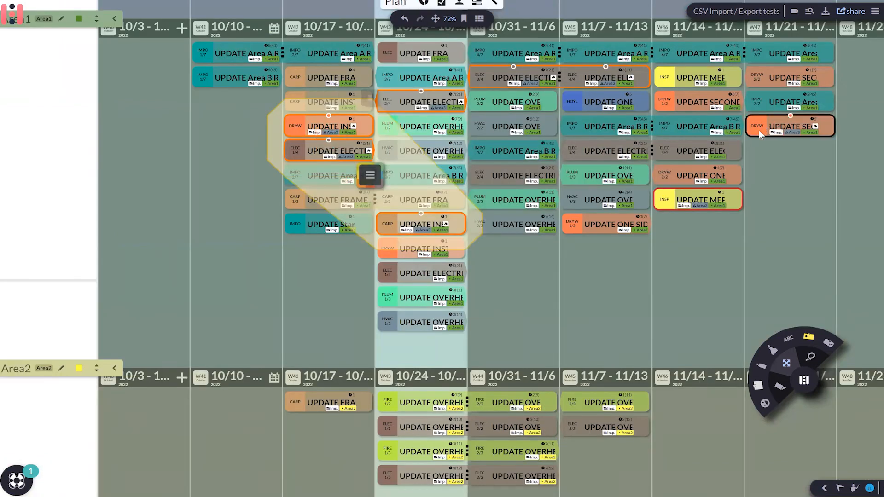
left_click(663, 206)
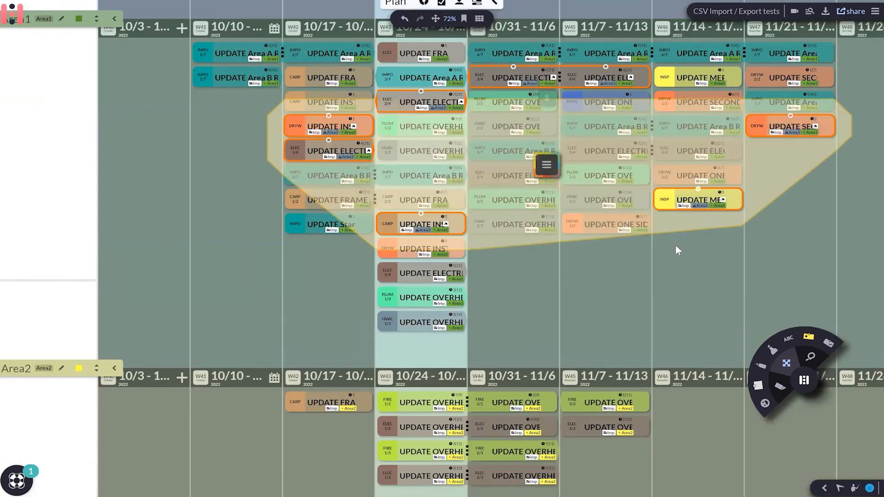
key("Delete")
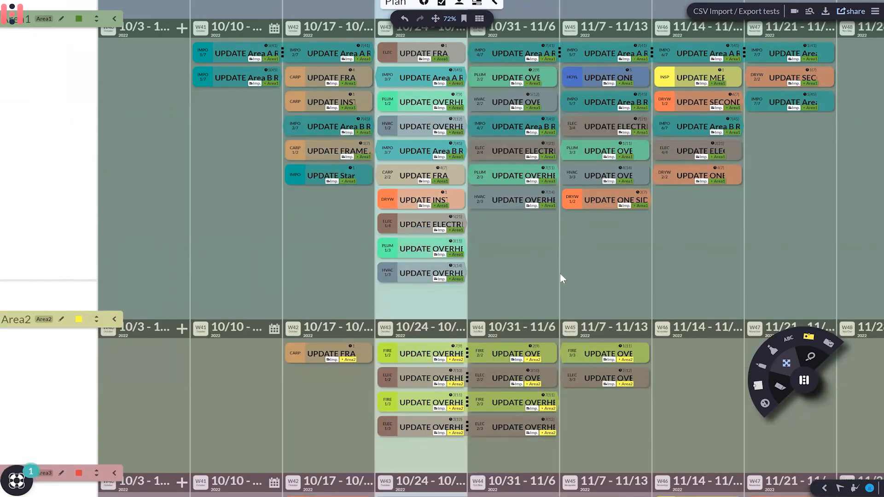
Step: Create a new pull planning task in the Inbox with trade Electrician and title "task", and save it
scroll(579, 235, "down", 2)
scroll(579, 235, "down", 1)
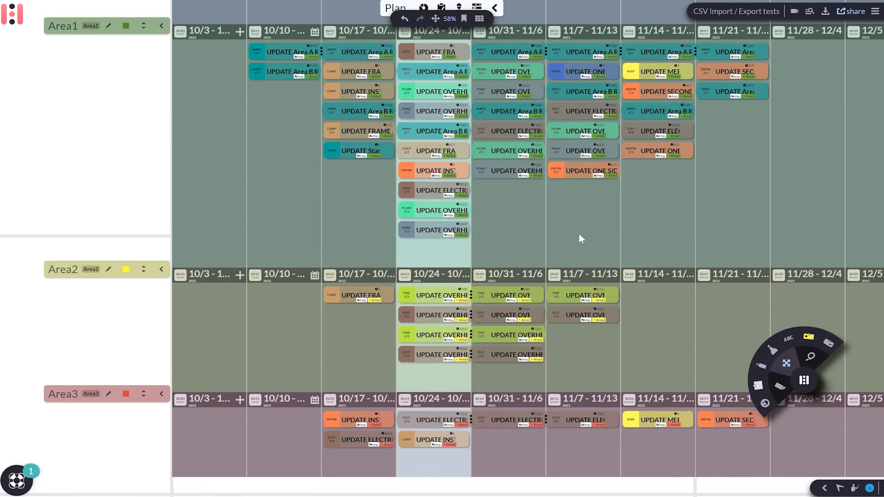
scroll(587, 364, "up", 1)
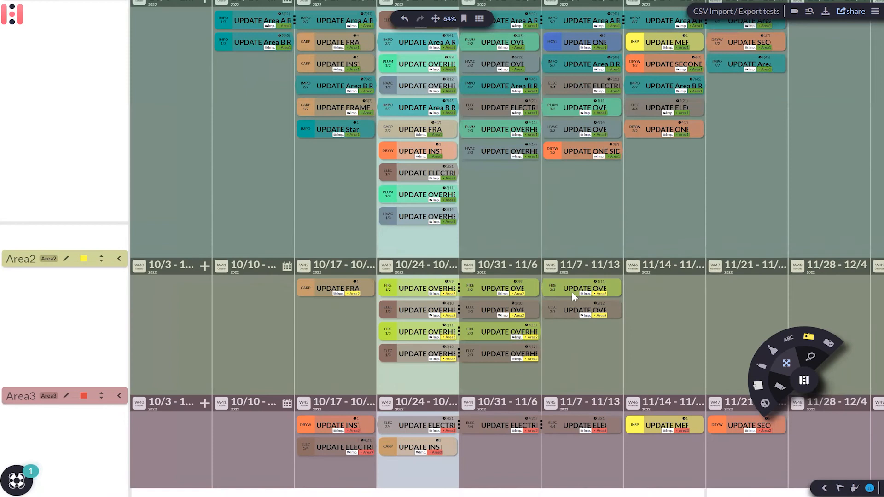
scroll(630, 287, "up", 4)
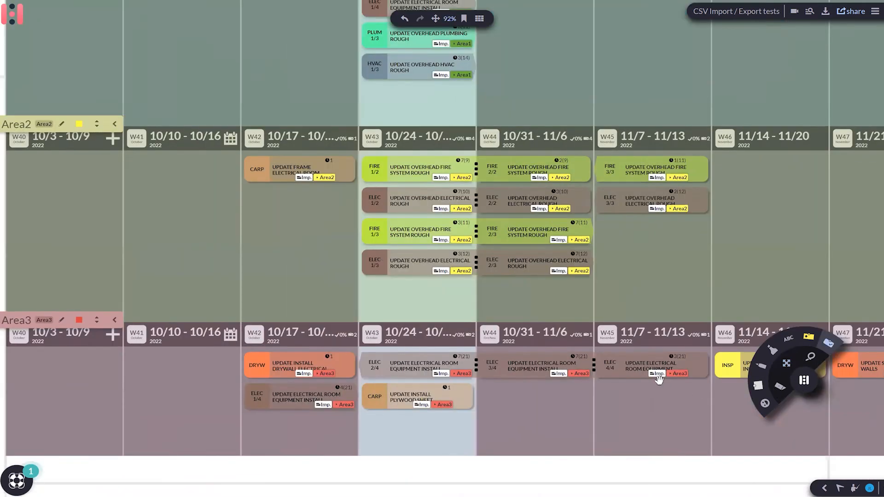
left_click(829, 345)
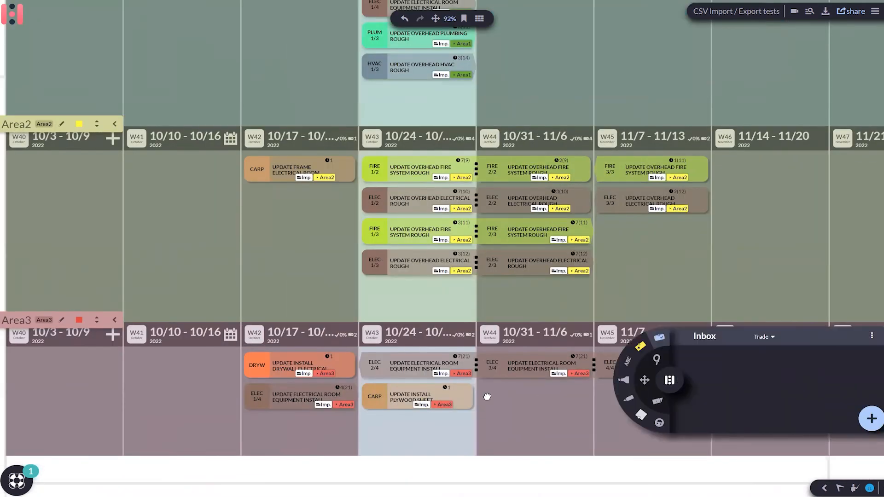
left_click(494, 403)
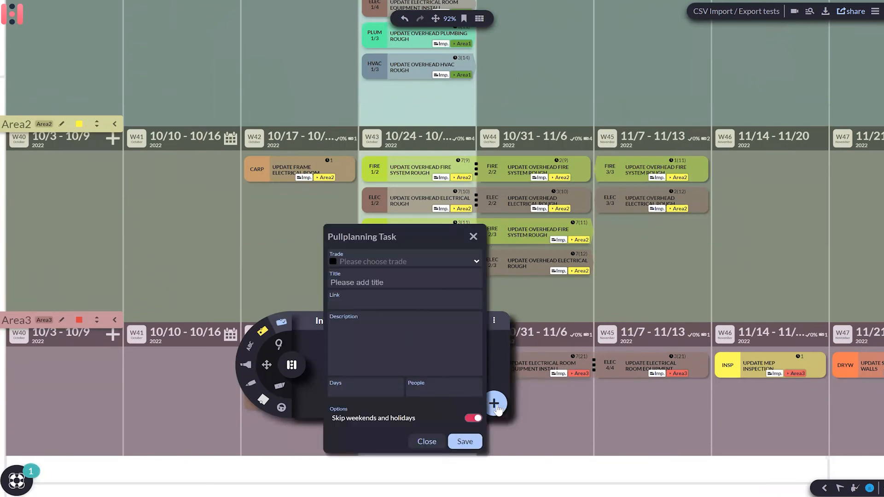
left_click(364, 270)
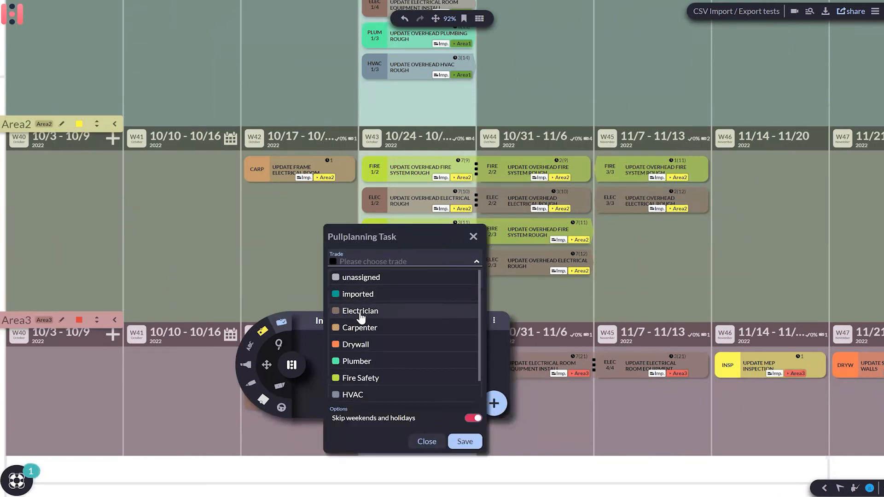
left_click(362, 308)
left_click(361, 281)
type("t")
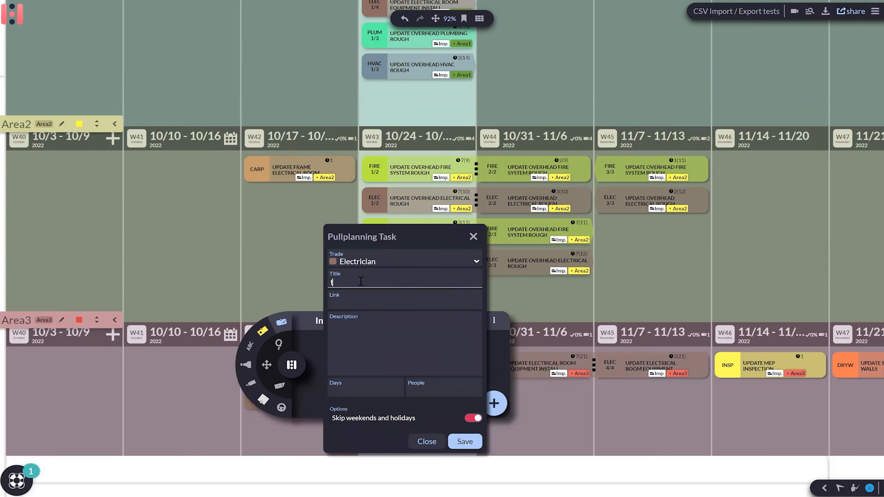
type("ask")
left_click(463, 446)
Step: Place the new Electrician task in week 41 of Area2 and move it to Area1 through its swimlane label
left_click_drag(327, 355, 192, 234)
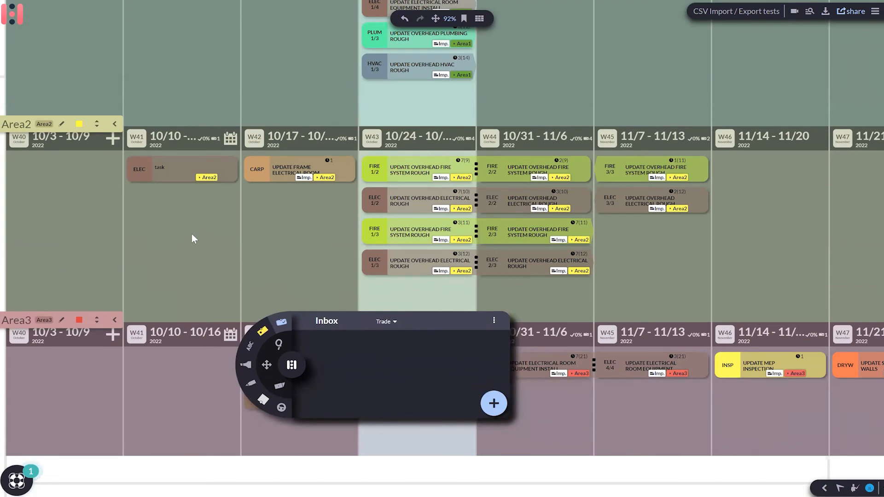
left_click(208, 179)
left_click(177, 183)
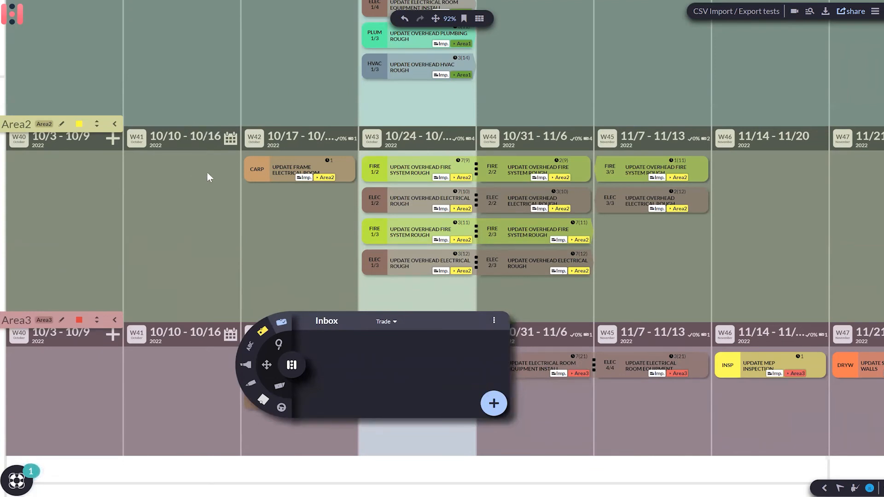
Step: Move the Electrician task "task" from Area1 to Area3 by changing its swimlane label
scroll(202, 207, "down", 1)
scroll(203, 217, "down", 1)
left_click_drag(212, 47, 216, 189)
scroll(215, 193, "down", 1)
left_click(209, 39)
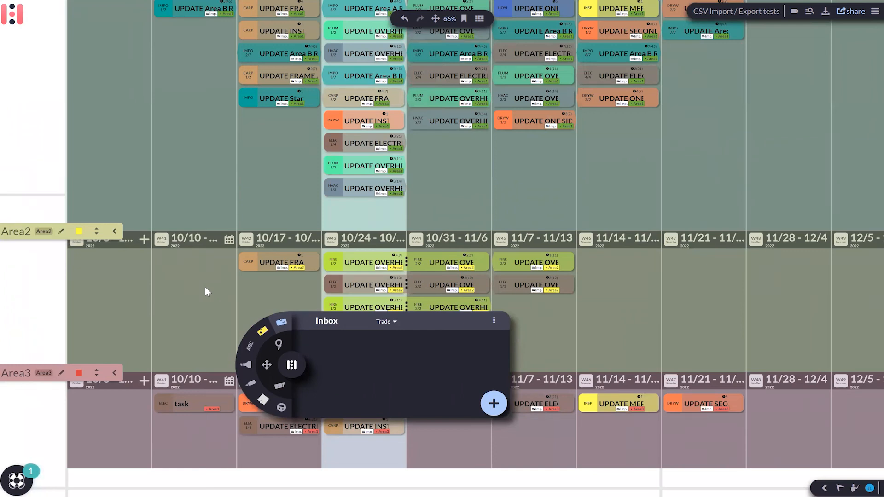
Step: Lock the Electrician task "task" in week 41 of Area3 and move it to Area1 through its swimlane label
left_click(227, 406)
left_click(207, 410)
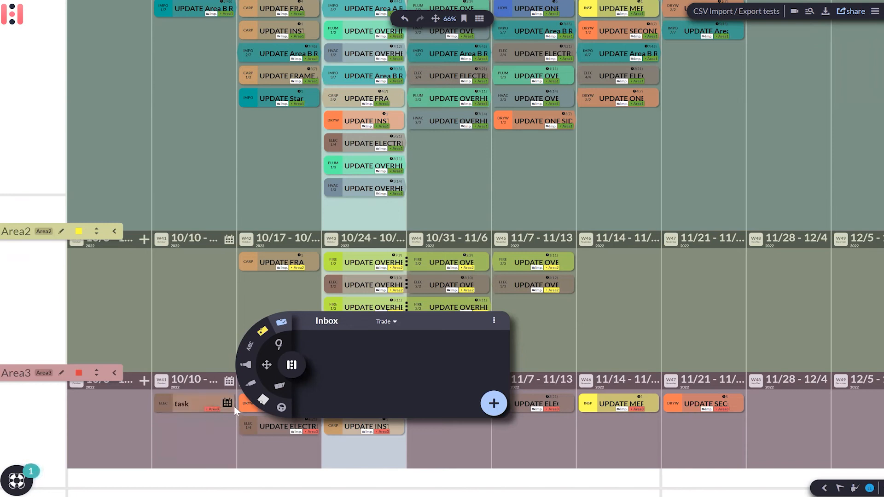
left_click(229, 405)
left_click(209, 403)
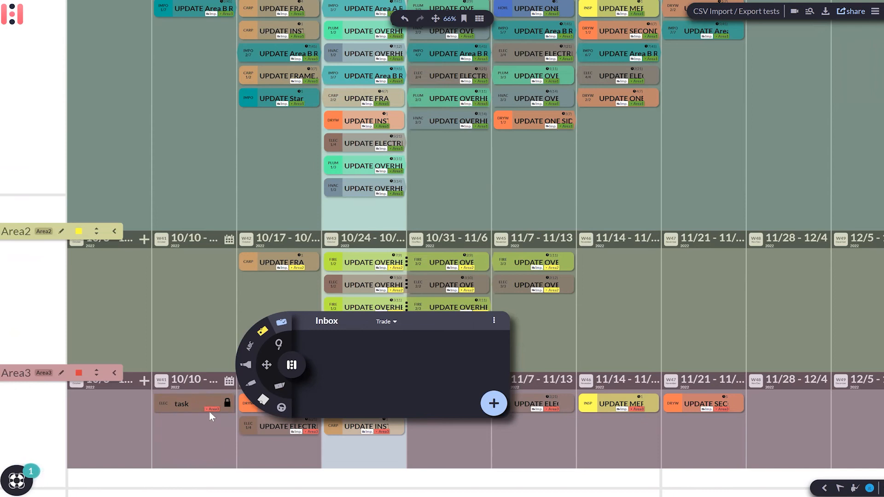
left_click(210, 409)
left_click(187, 417)
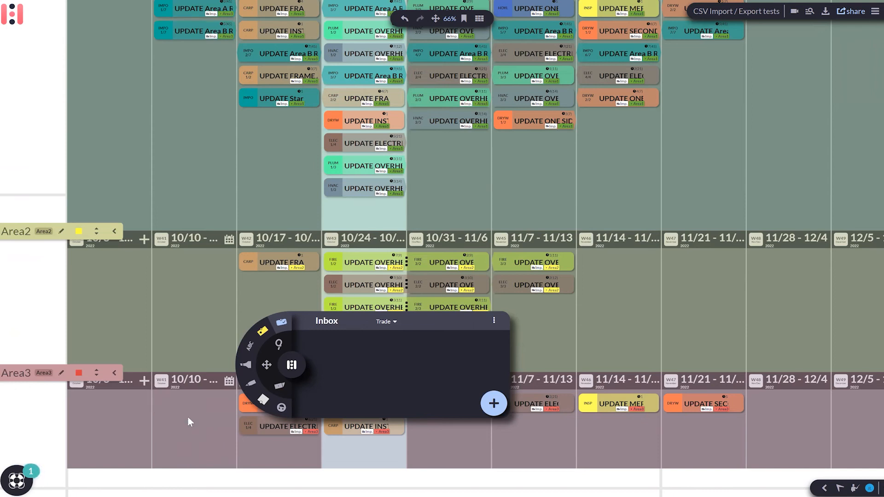
Step: Move the open Inbox clear of the scheduled tasks and bring the notes and the Area1 swimlane into view
left_click_drag(240, 133, 247, 270)
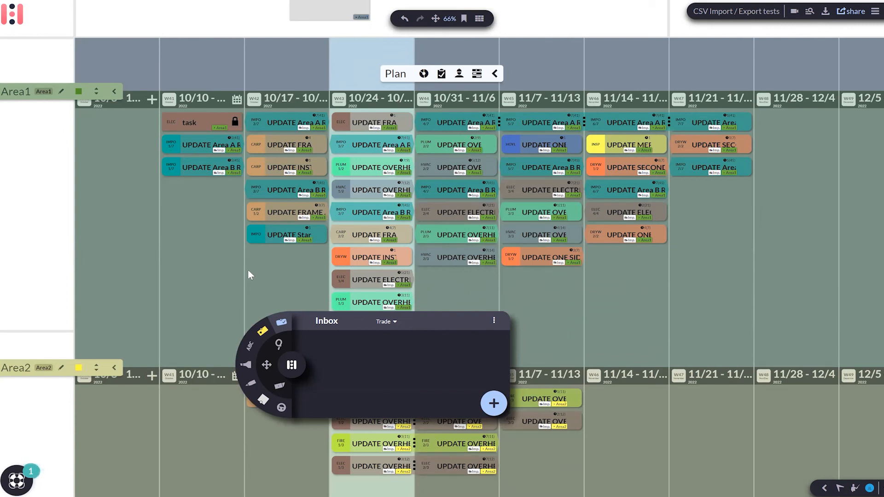
scroll(253, 269, "down", 1)
left_click_drag(294, 361, 656, 306)
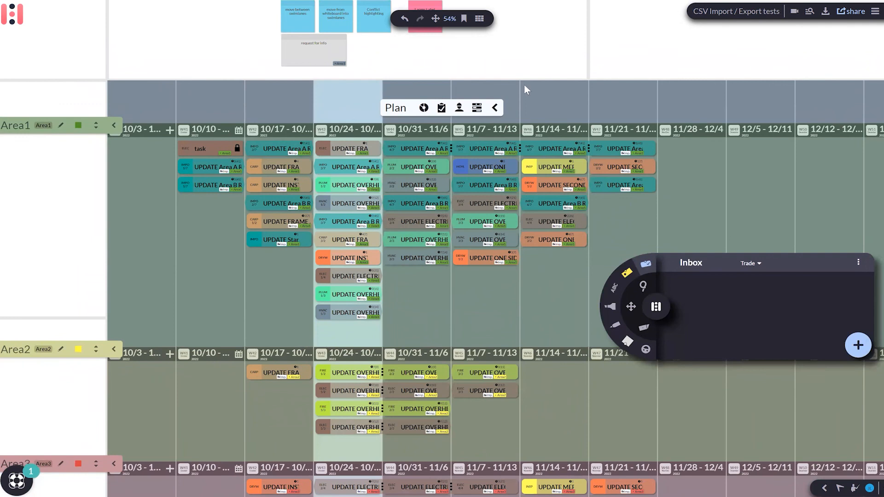
left_click_drag(525, 89, 498, 137)
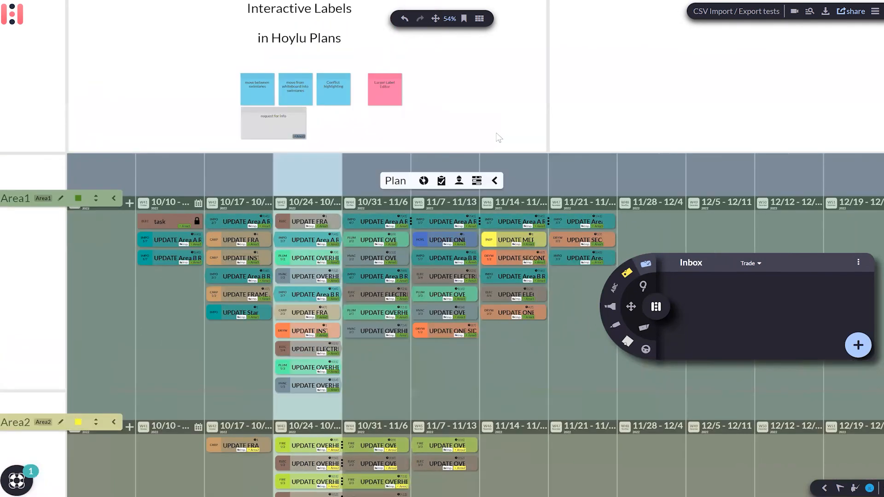
scroll(382, 363, "up", 2)
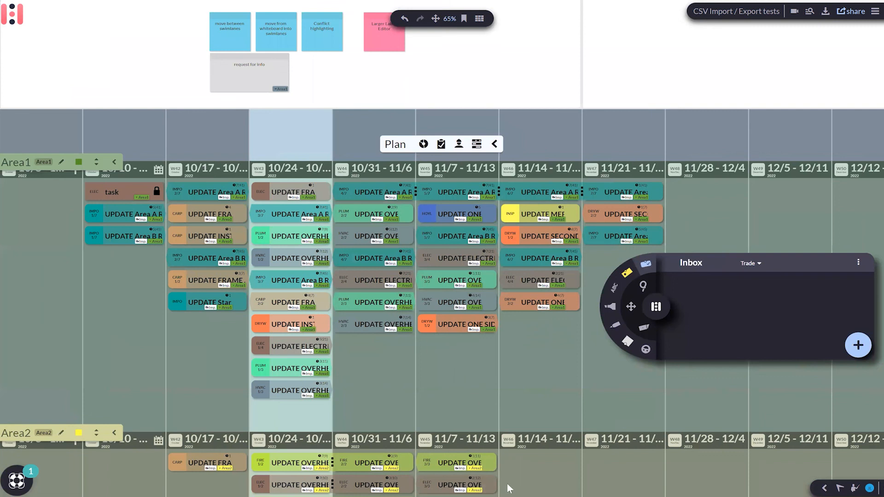
left_click_drag(507, 485, 645, 481)
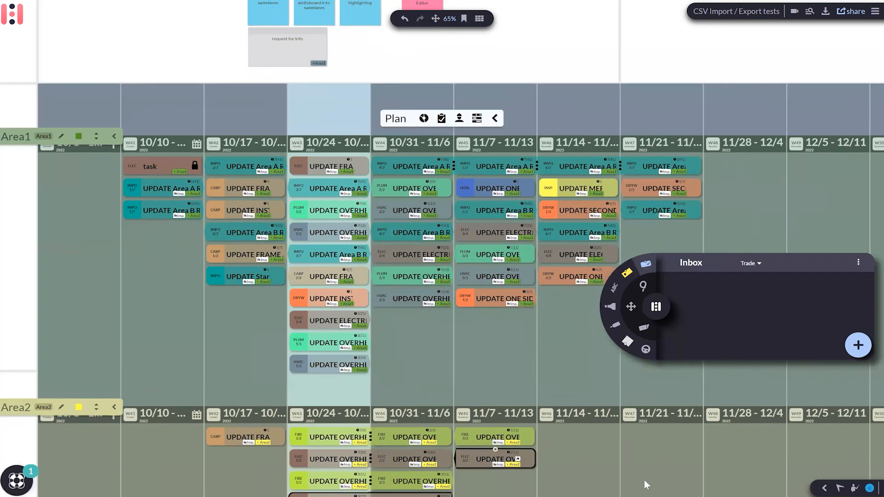